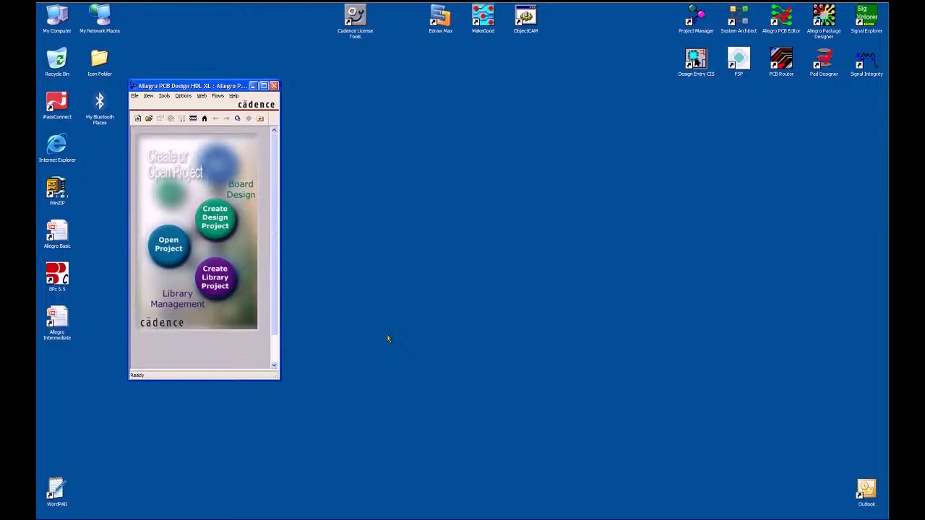
Step: Open the ads_demo003.cpm project and inspect its preferred library in Project Setup
left_click(169, 251)
left_click(148, 231)
double_click(148, 232)
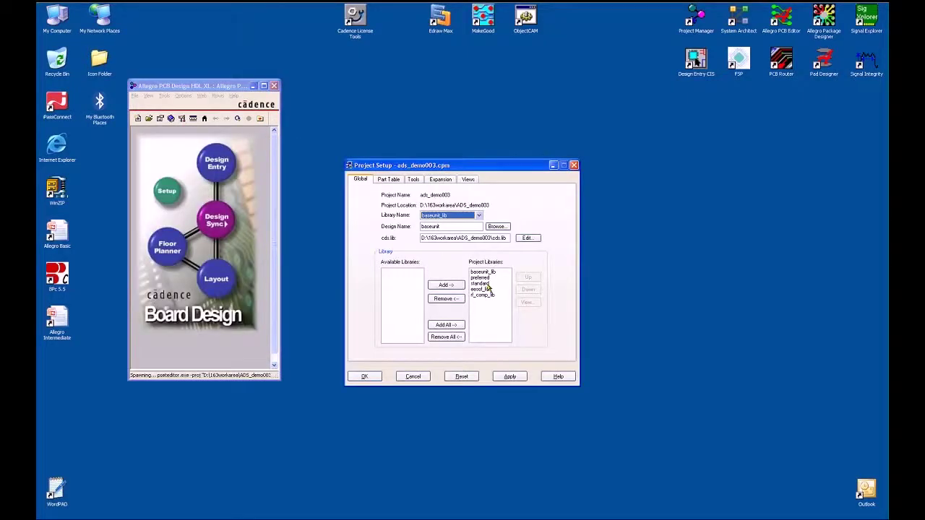
left_click(482, 279)
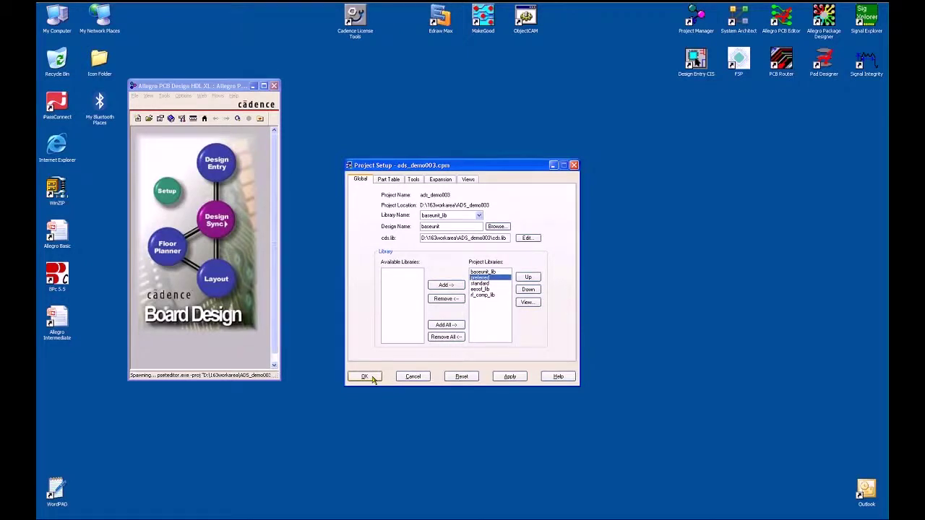
Step: Accept Project Setup and launch the Allegro Discrete Library to Agilent ADS Translator from Tools > RF PCB
left_click(372, 378)
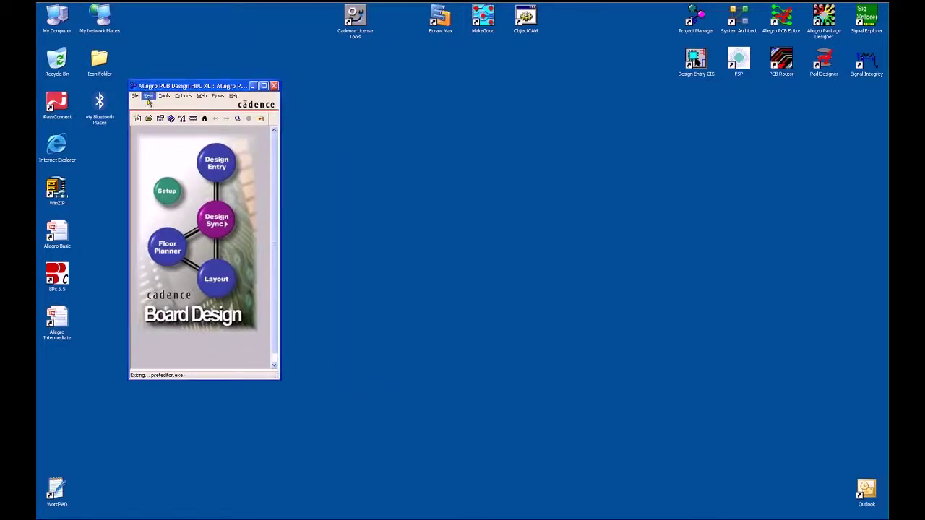
left_click(164, 96)
mouse_move(175, 199)
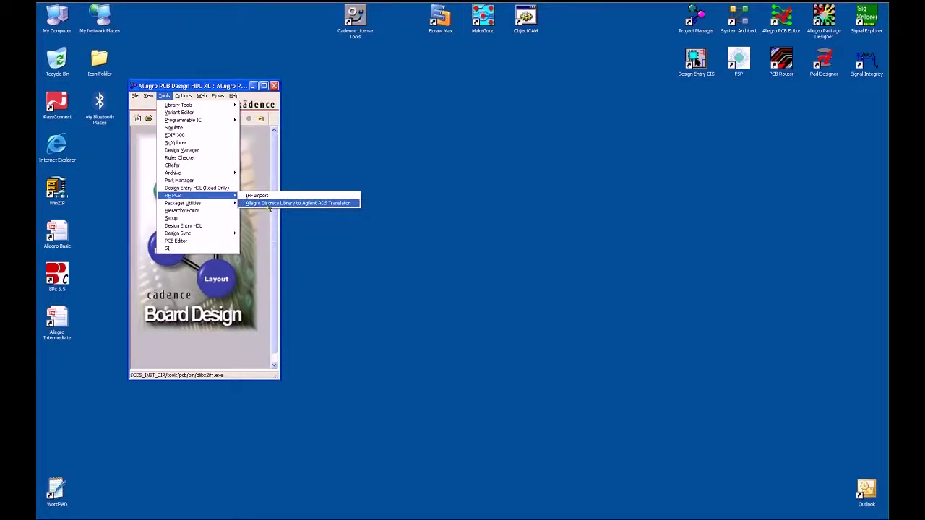
left_click(267, 205)
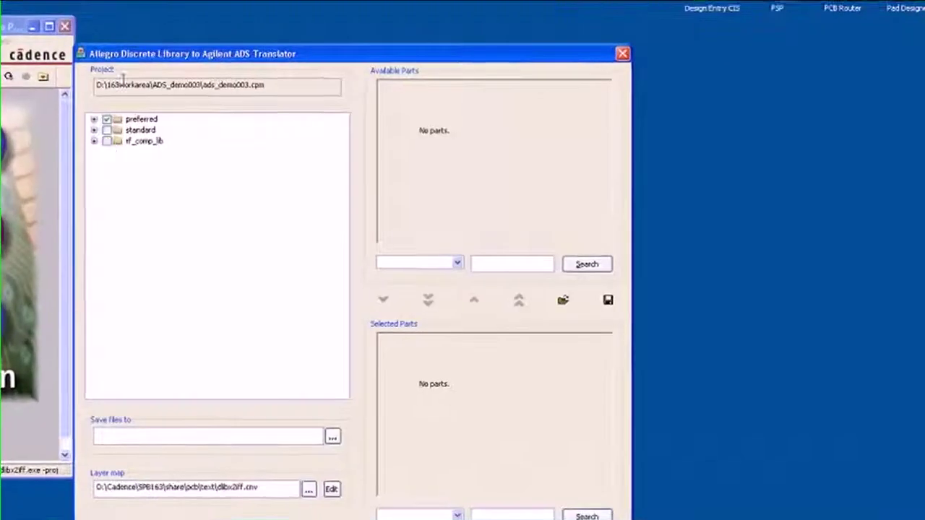
Step: Clear the preferred library, check the res library instead, and list its RES parts
left_click(377, 120)
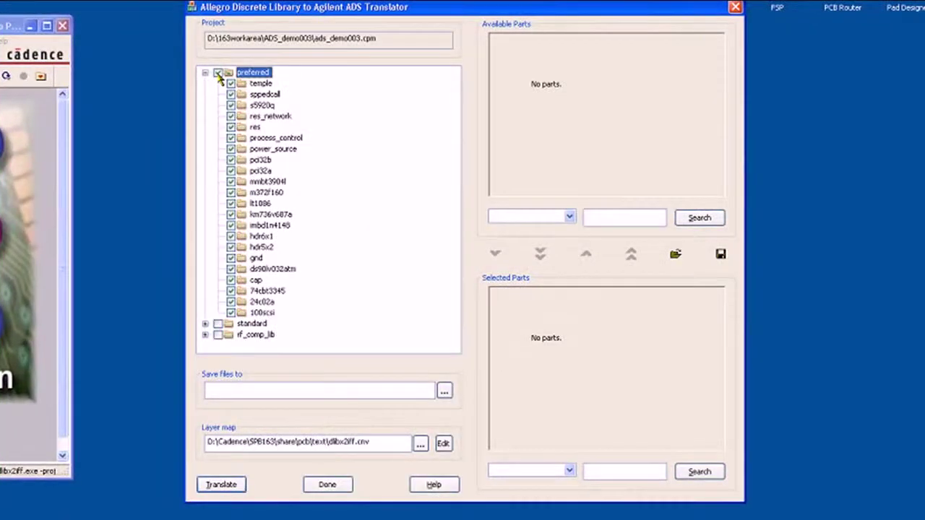
left_click(217, 73)
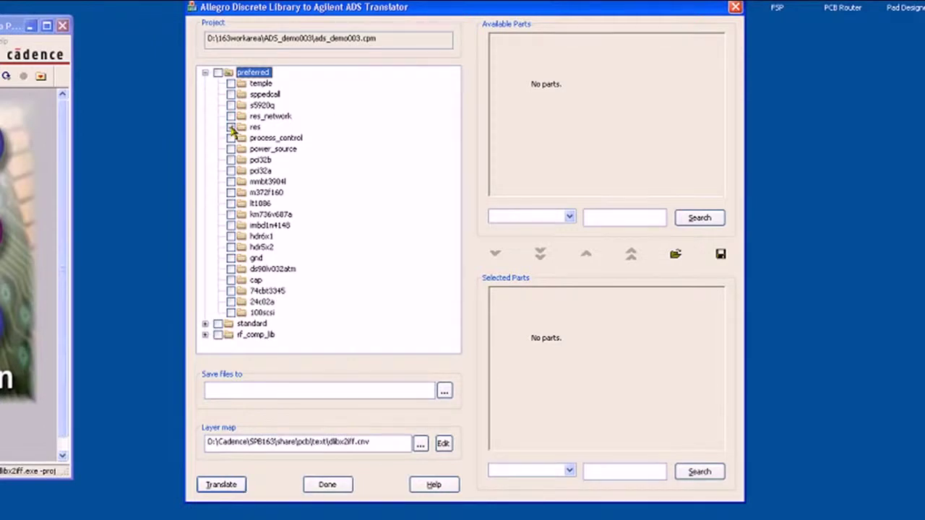
left_click(231, 127)
left_click(255, 128)
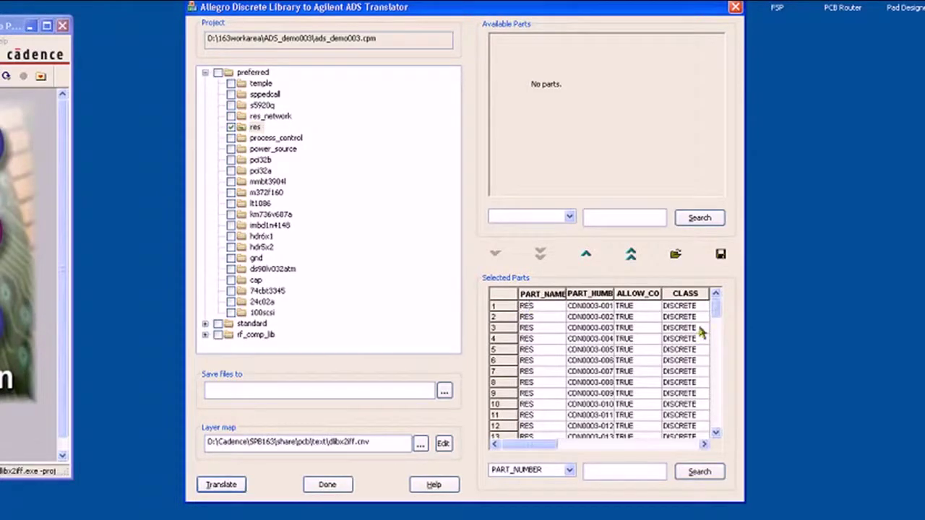
Step: Move the unwanted RES parts, including rows 34–45, back to Available Parts
left_click_drag(495, 306, 496, 426)
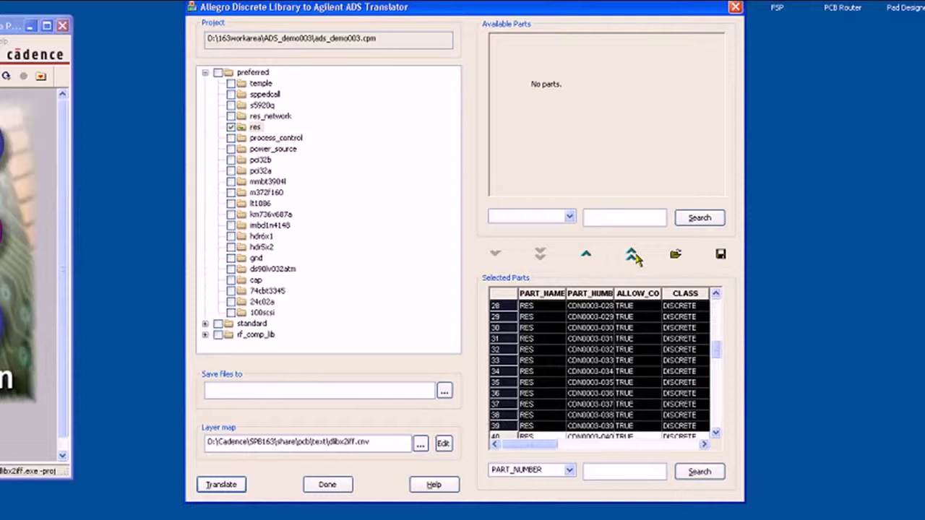
left_click(586, 254)
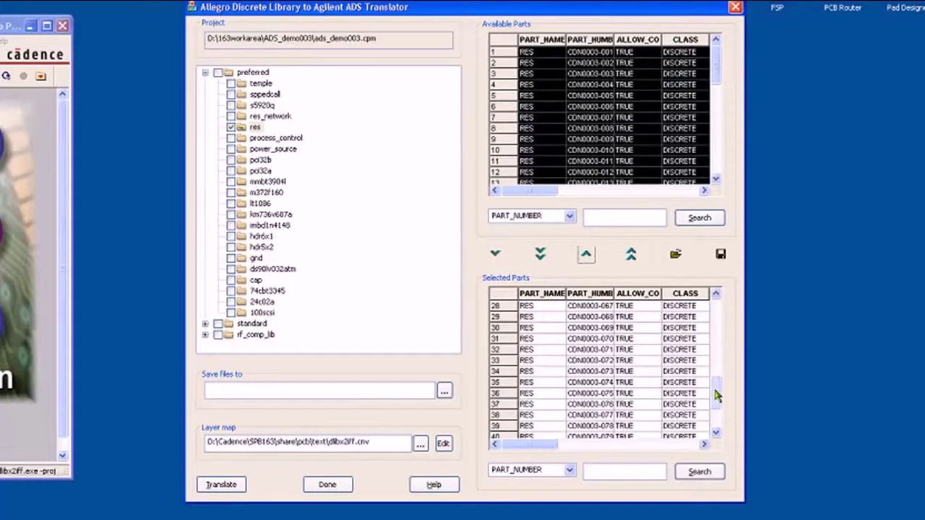
left_click_drag(716, 392, 716, 431)
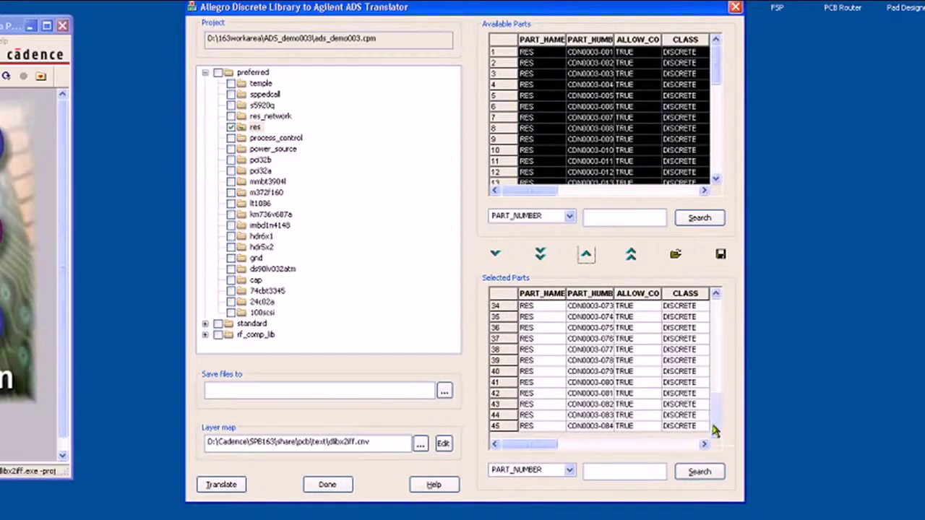
left_click_drag(496, 309, 526, 409)
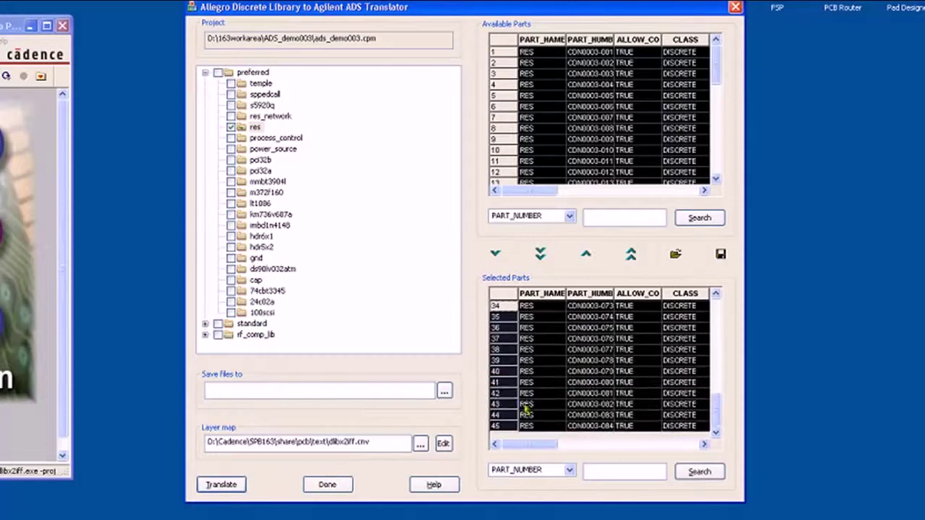
left_click(586, 254)
scroll(572, 349, "up", 7)
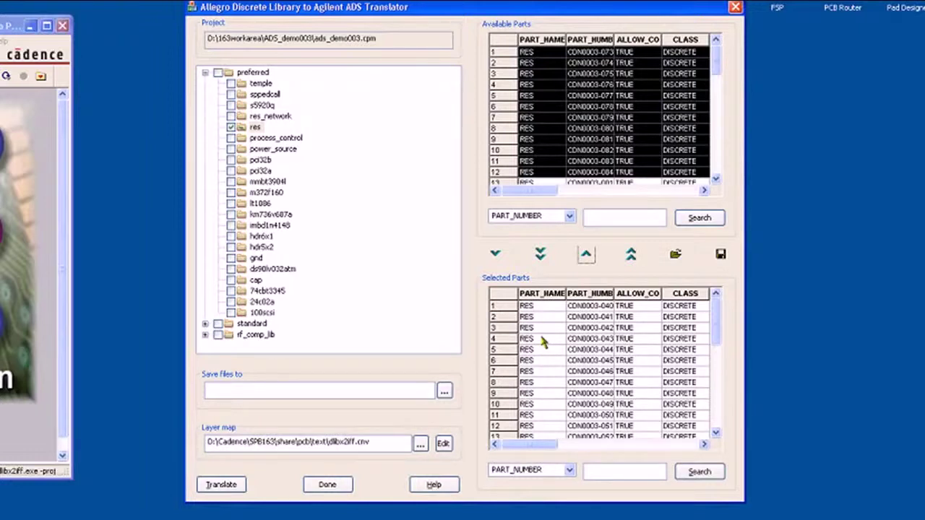
Step: Translate the selected RES parts into IFF files in ADS_lib_xfer and review the translation log
left_click(444, 391)
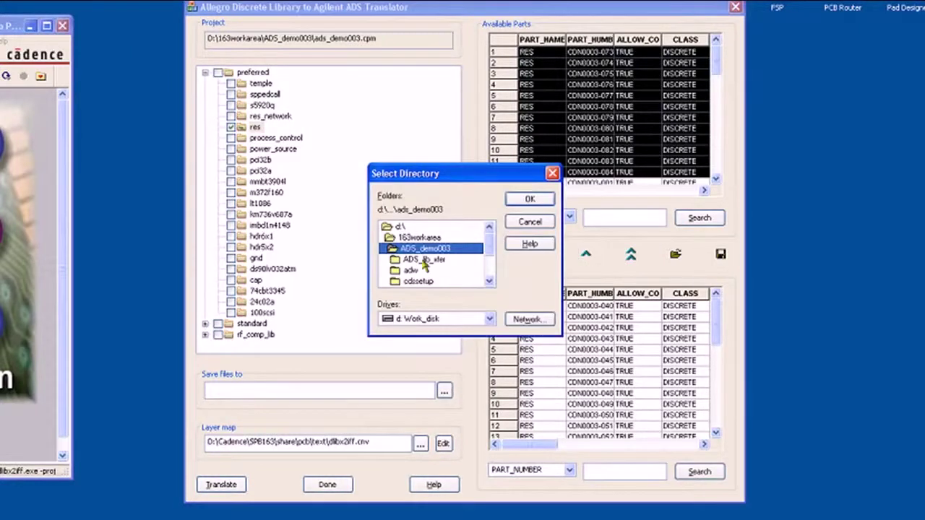
key("Return")
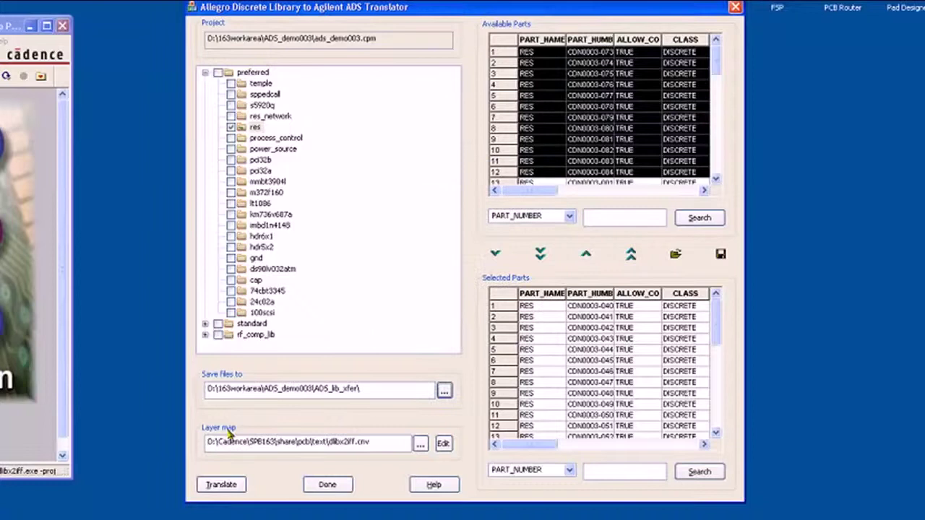
left_click(222, 487)
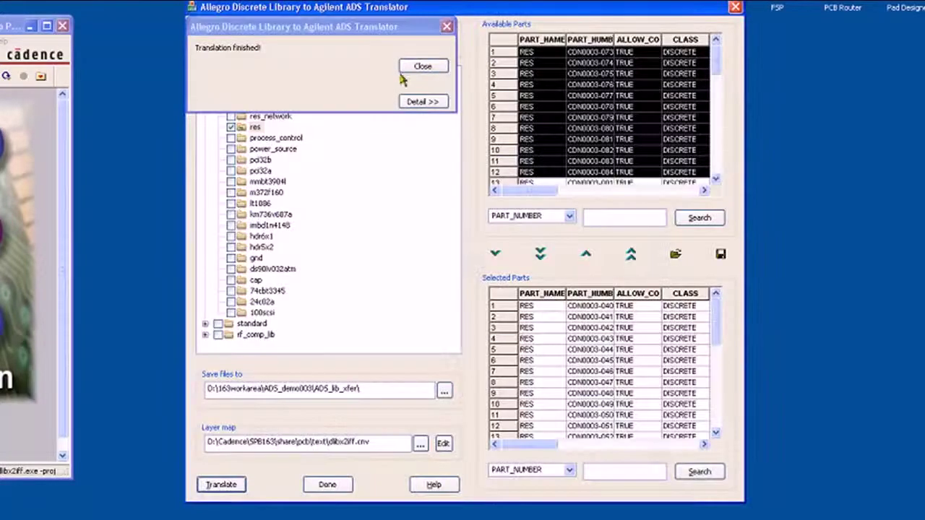
left_click(422, 102)
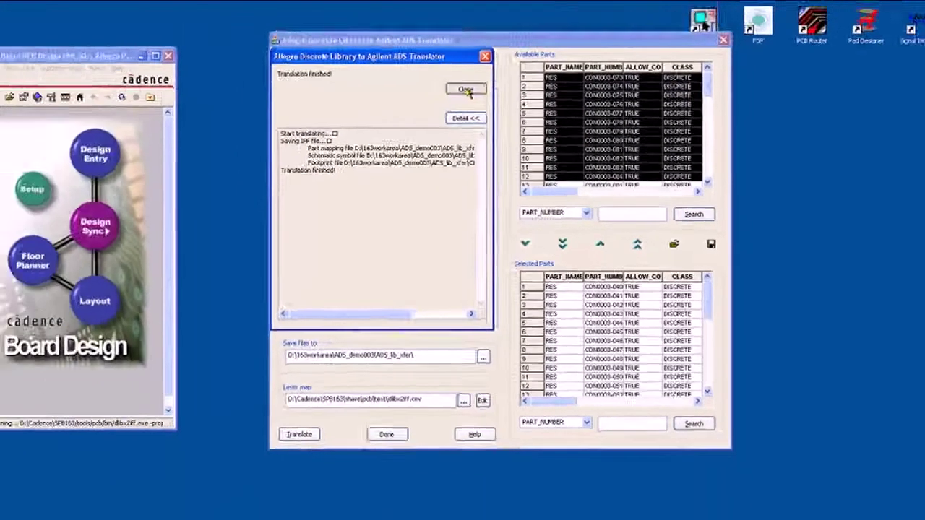
left_click(423, 66)
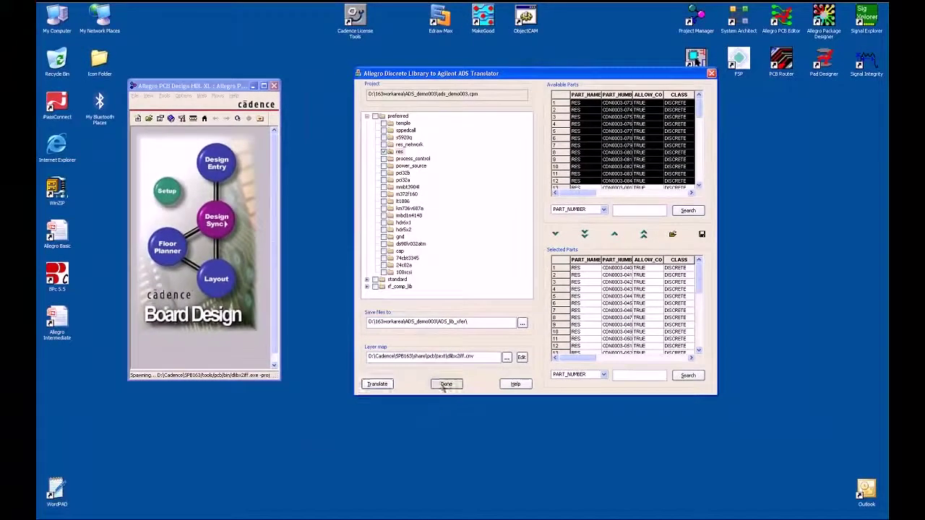
Step: Close the translator with Done
left_click(327, 484)
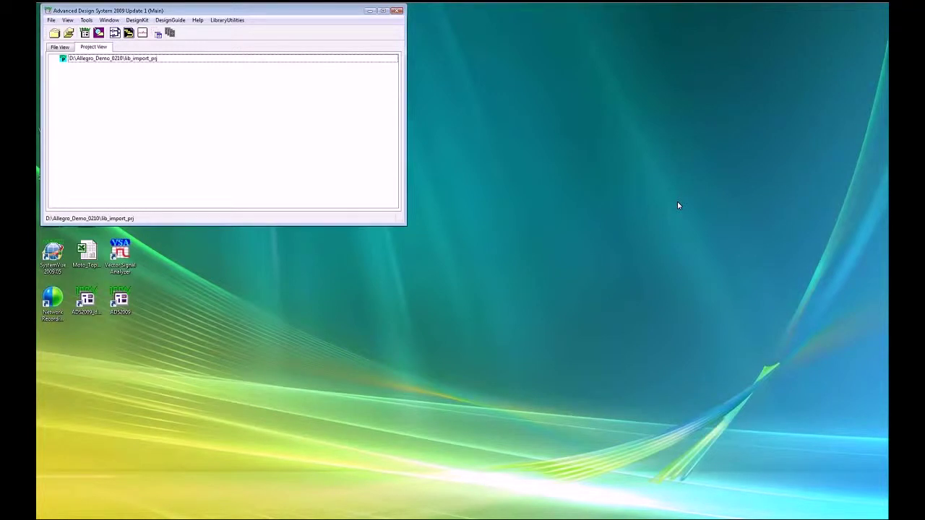
Step: Import the CDNS components from ADS_lib_xfer, applying that path to all IFF and mapping files
left_click(221, 21)
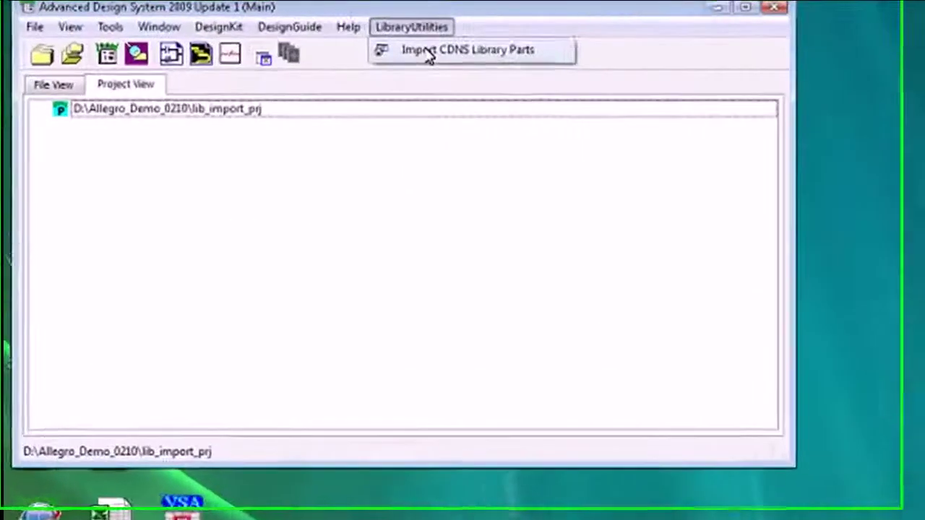
left_click(233, 32)
left_click(232, 55)
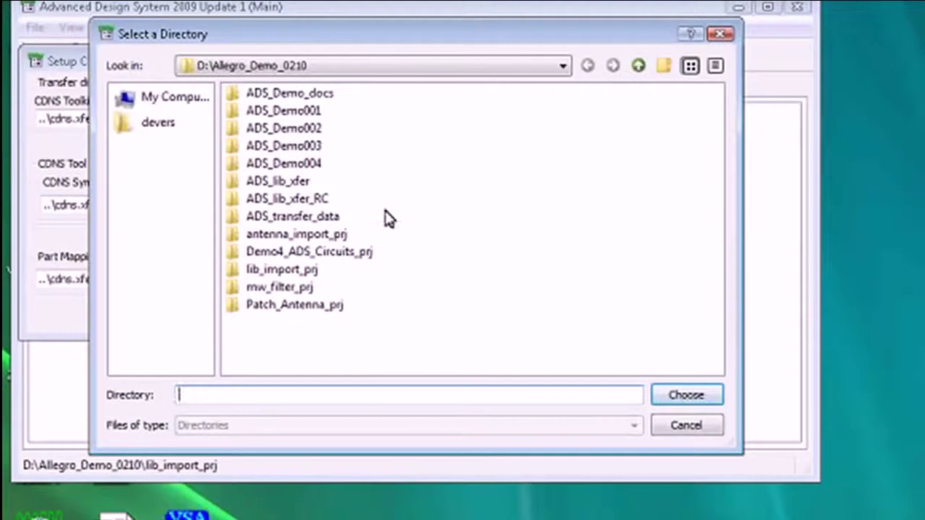
left_click(301, 181)
left_click(688, 397)
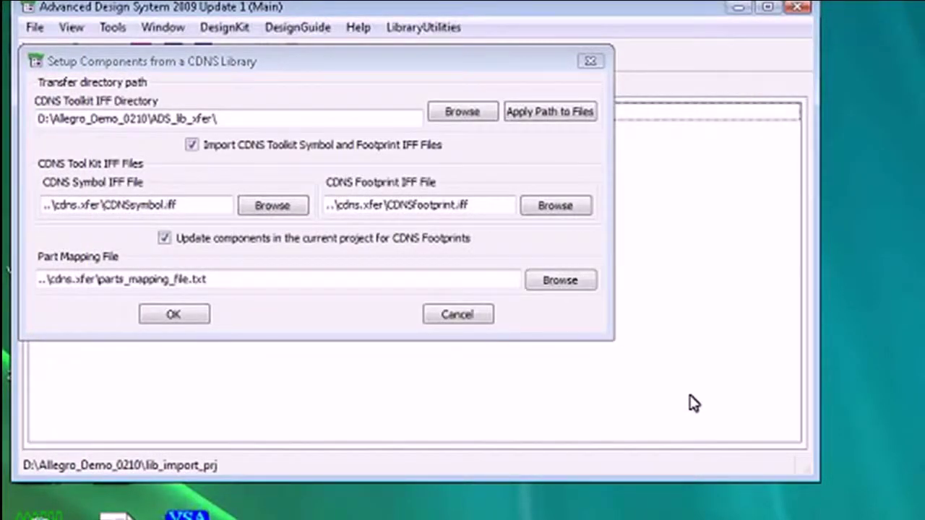
left_click(549, 112)
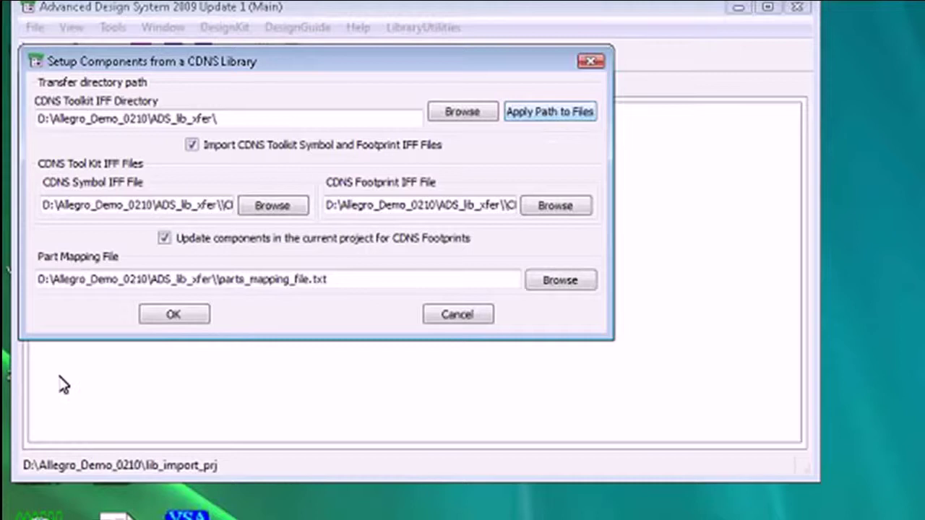
left_click(181, 315)
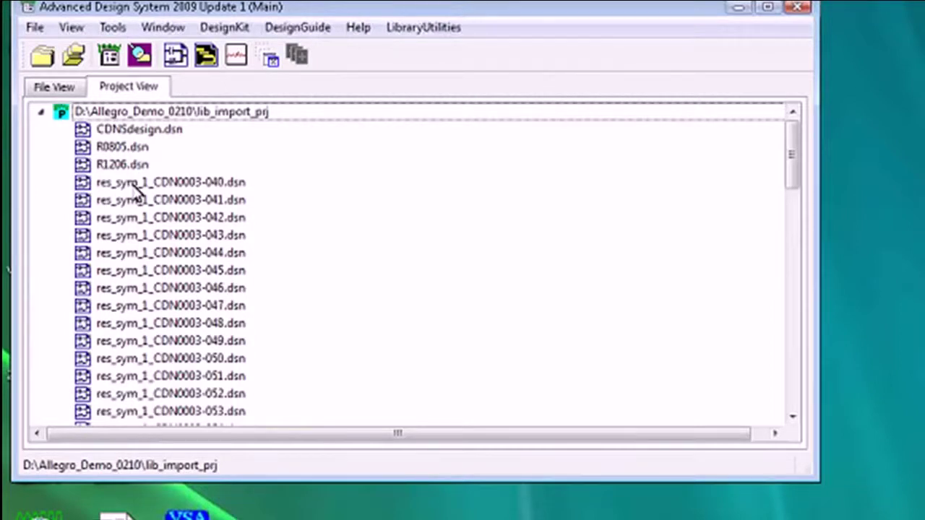
Step: Review the imported res_sym_1, R0805 and R1206 designs, then create new schematic untitled1
left_click(180, 185)
scroll(217, 246, "down", 5)
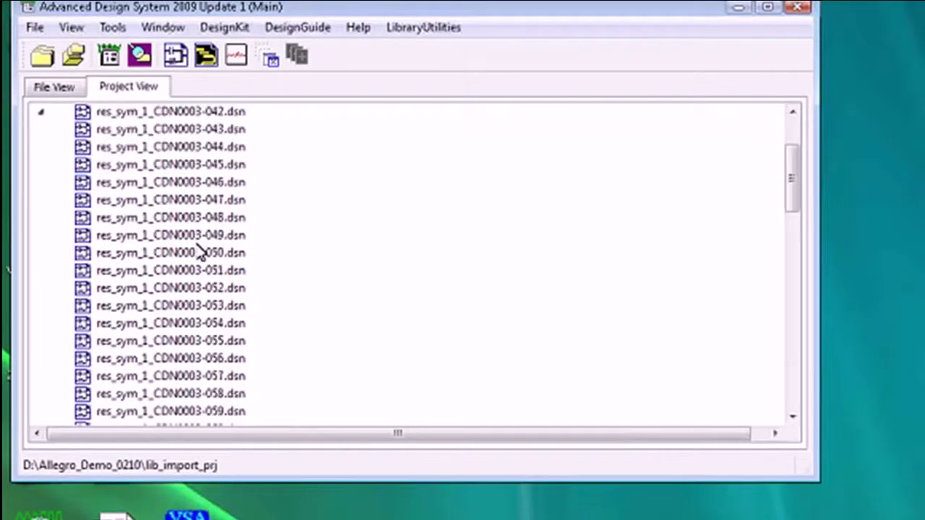
scroll(231, 252, "up", 5)
left_click(121, 147)
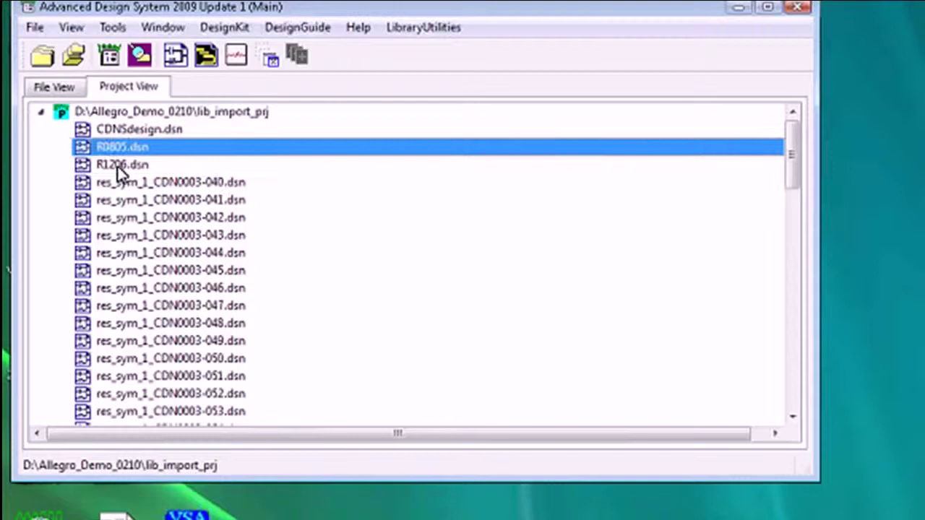
left_click(118, 166)
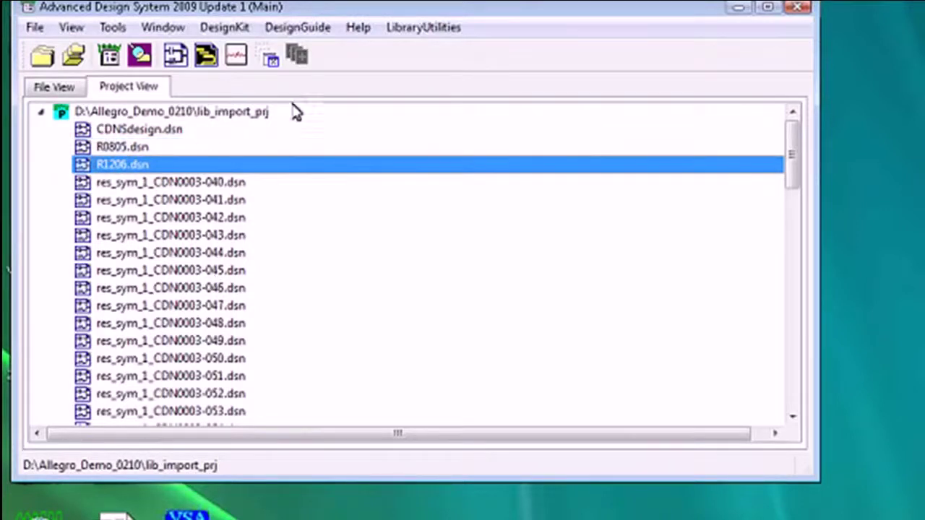
left_click(175, 55)
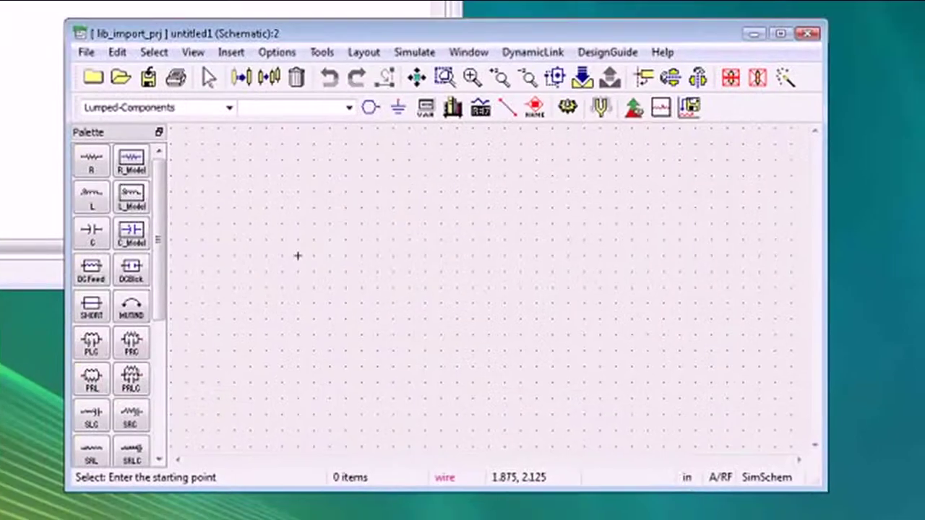
Step: Place res_sym_1_CDN0003-072 as R1 and res_sym_2_CDN0003-044 as R2 to its right
left_click(217, 81)
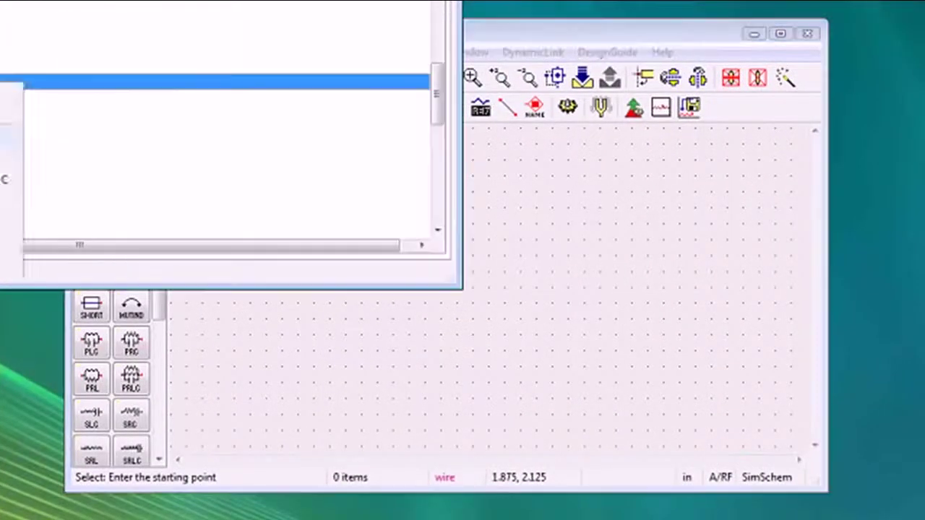
left_click(281, 349)
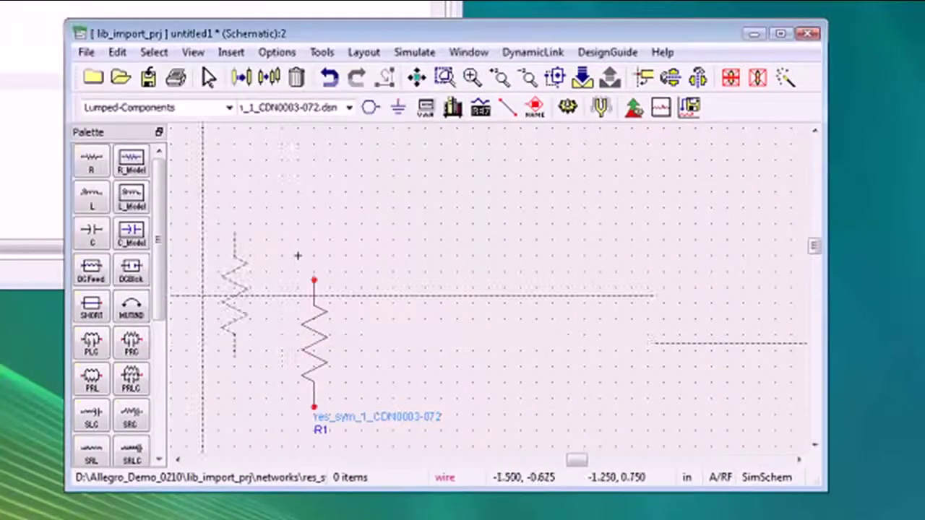
left_click(32, 160)
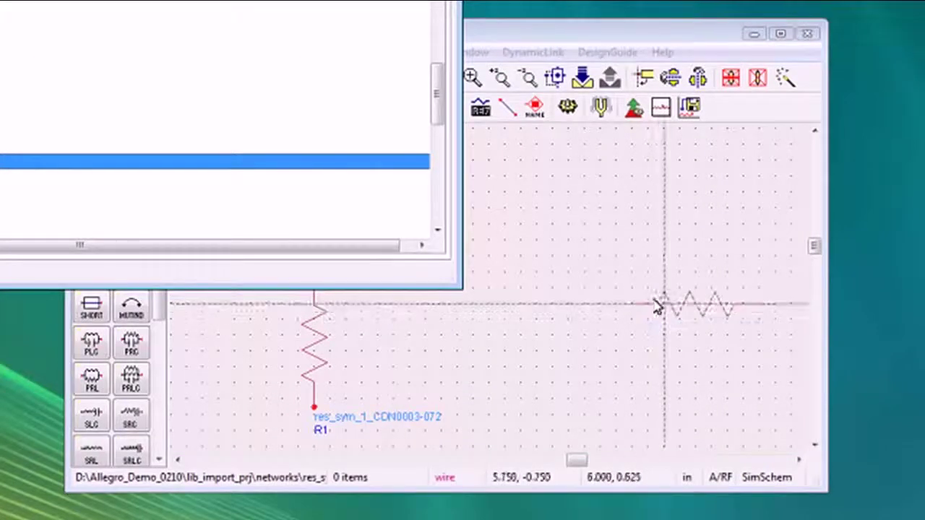
left_click(633, 303)
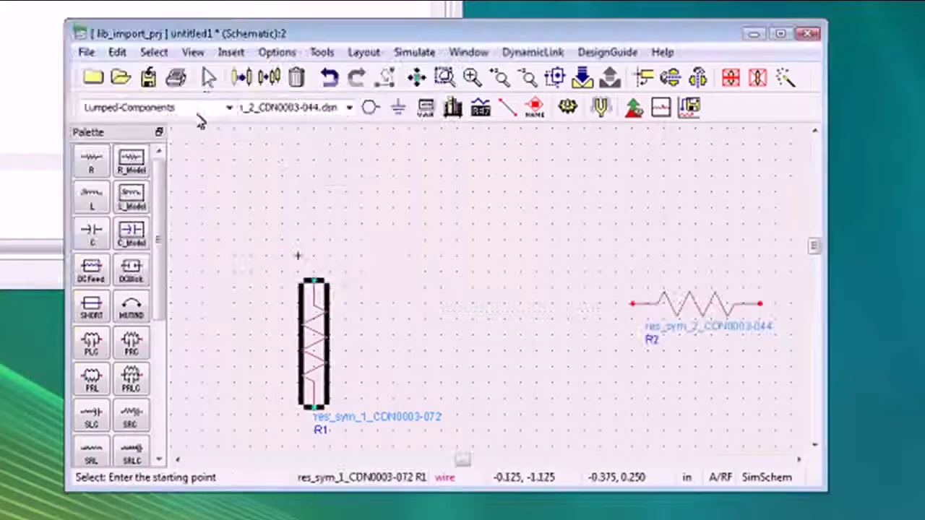
left_click(117, 53)
Step: Review R1's custom imported properties in the Properties window
left_click(160, 505)
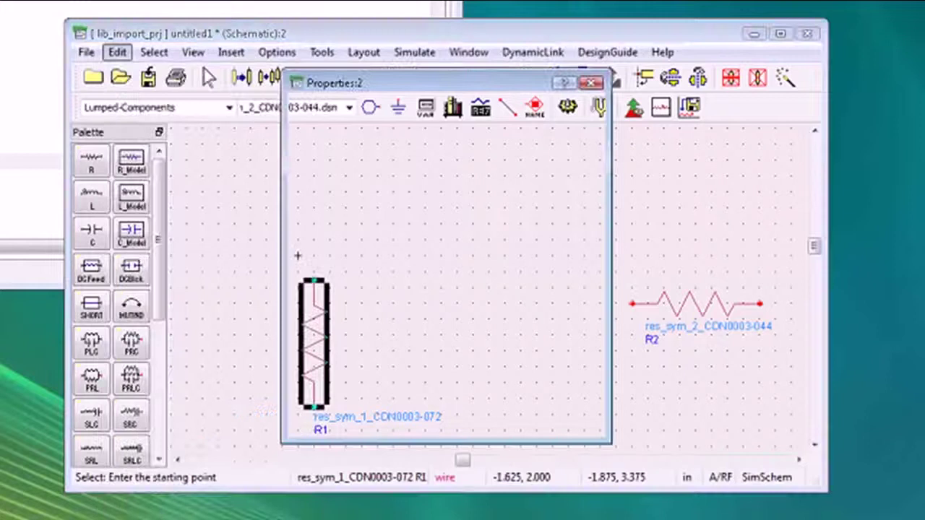
left_click(387, 130)
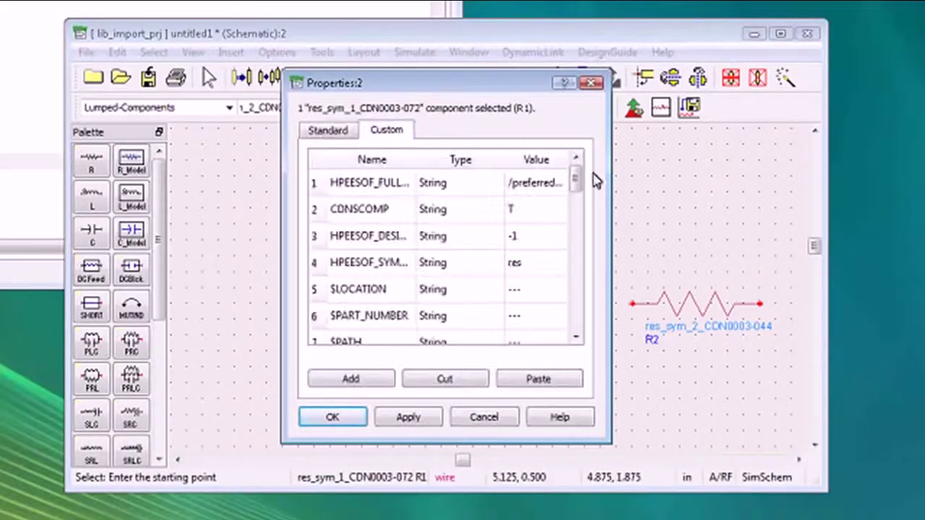
left_click_drag(578, 184, 589, 238)
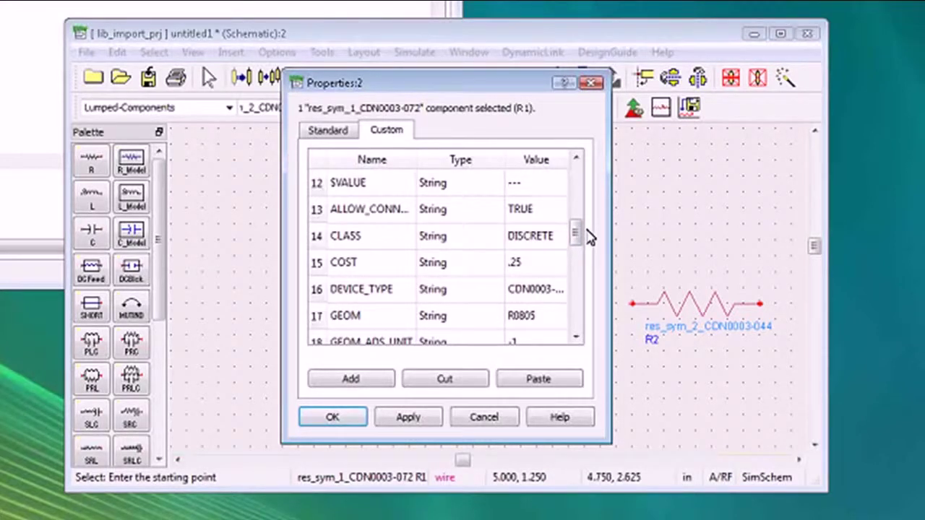
key("Return")
Step: Check R1's JEDEC_TYPE footprint parameter without changes, then bring up R2's parameters
double_click(318, 348)
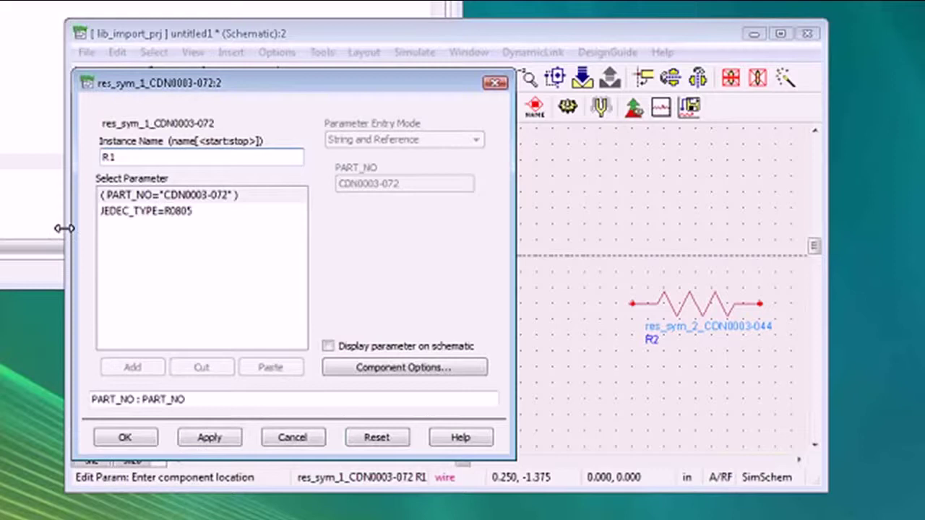
left_click(118, 213)
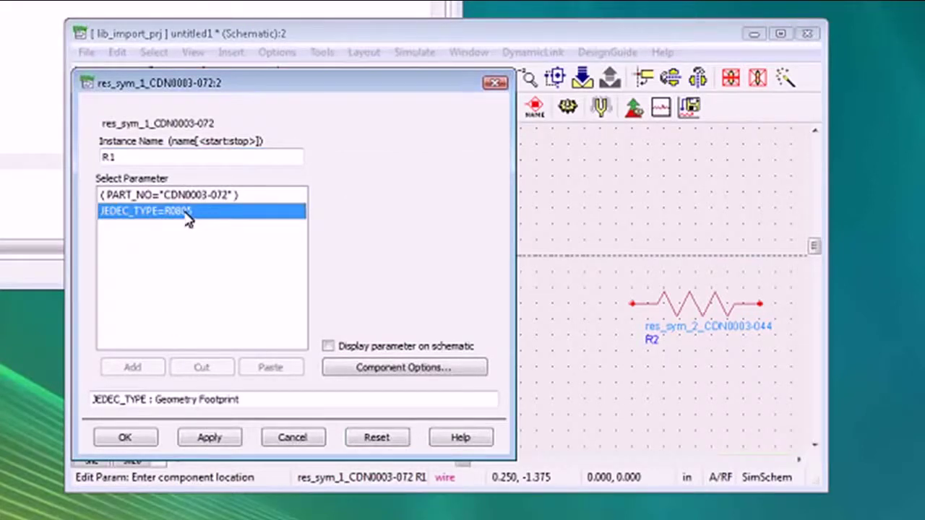
left_click(293, 438)
double_click(683, 304)
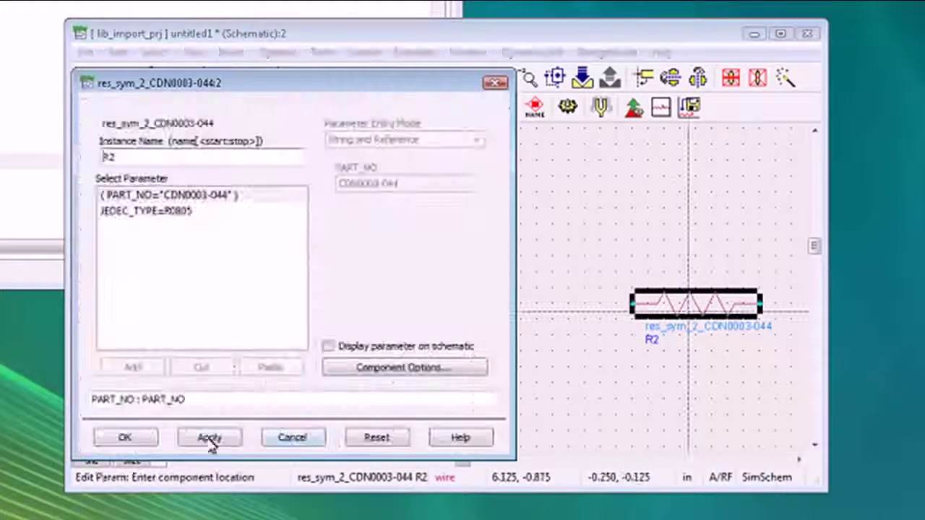
Step: Close R2's parameters and place R2's footprint to the right of R1 in the layout
left_click(293, 438)
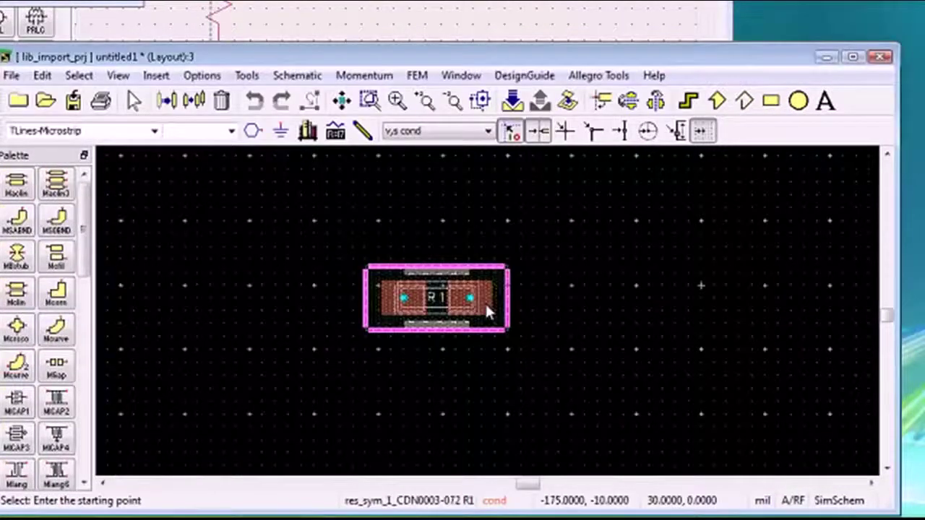
left_click(730, 300)
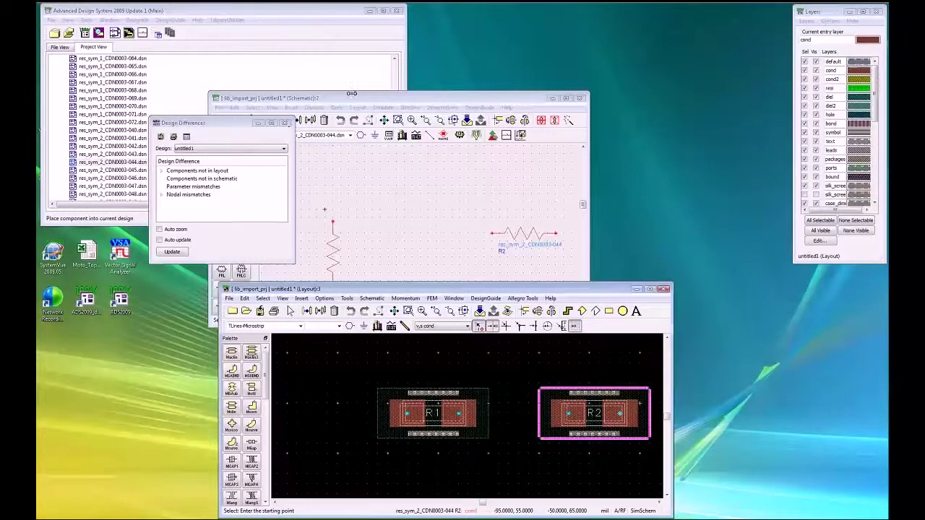
Step: Bring the untitled1 schematic holding R1 and R2 in front of the layout window
left_click(333, 260)
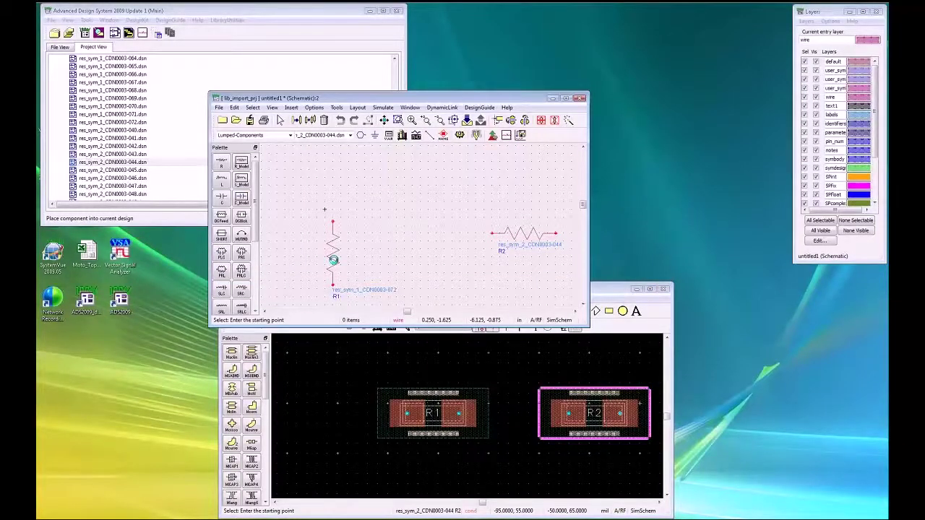